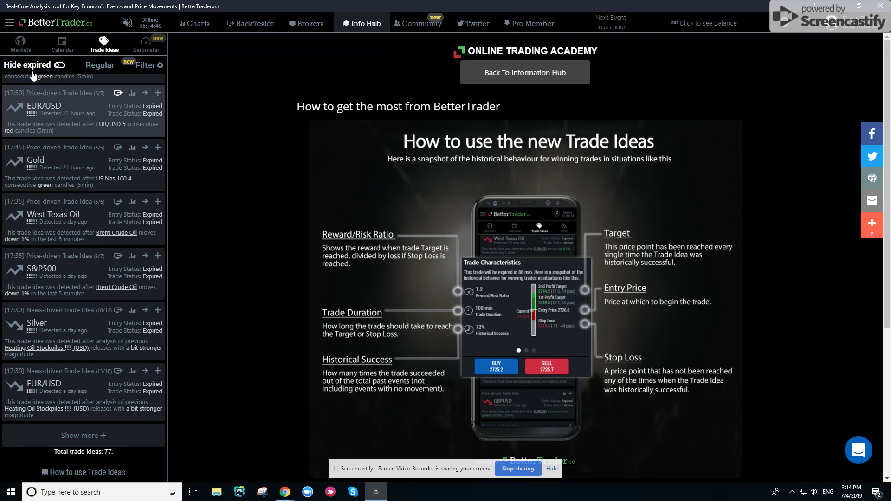
# In the trade idea filter, deselect all instruments and select only S&P500.
pyautogui.click(146, 68)
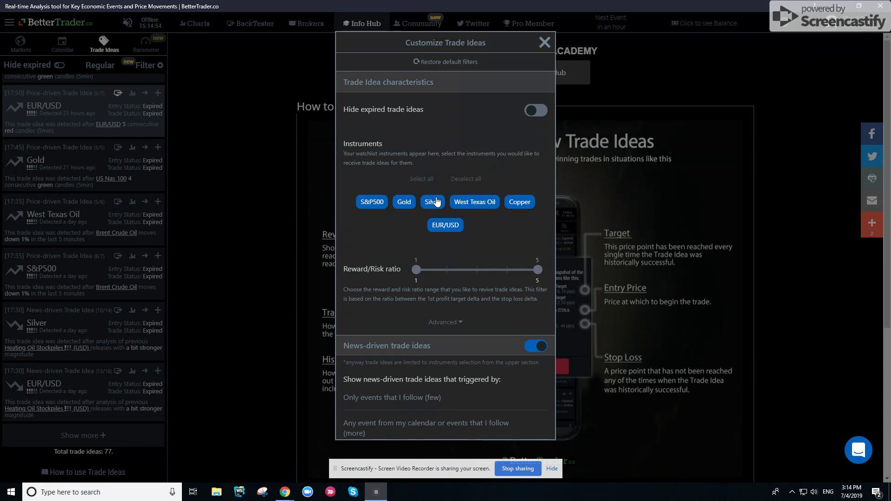
pyautogui.click(460, 183)
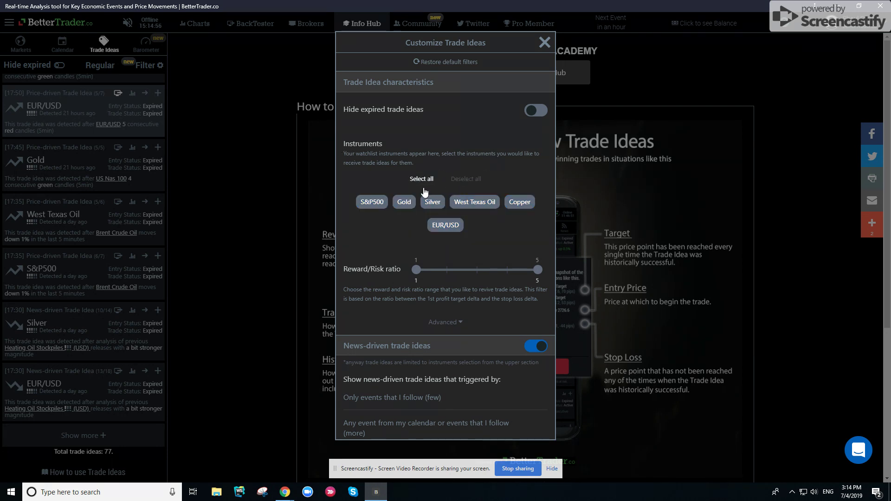
pyautogui.click(374, 206)
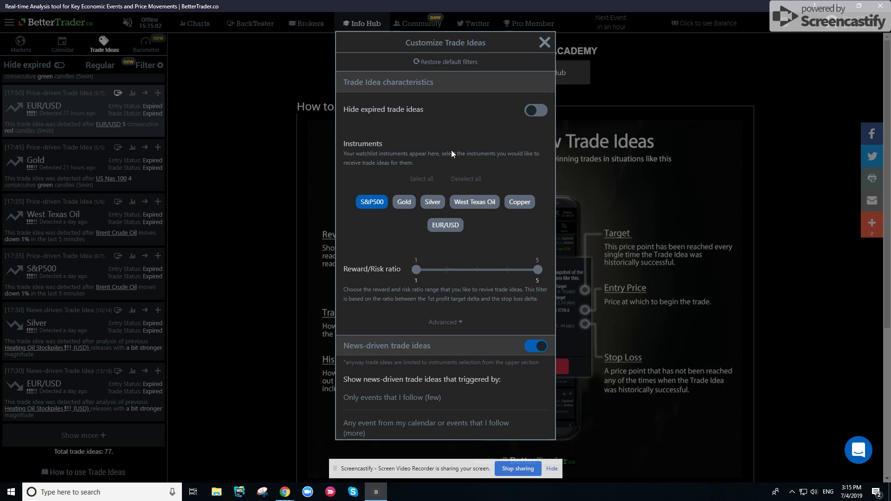
# Save the filter, expand the top S&P500 idea, and show its trade performance (reward/risk 3.1, 85% success).
pyautogui.click(542, 51)
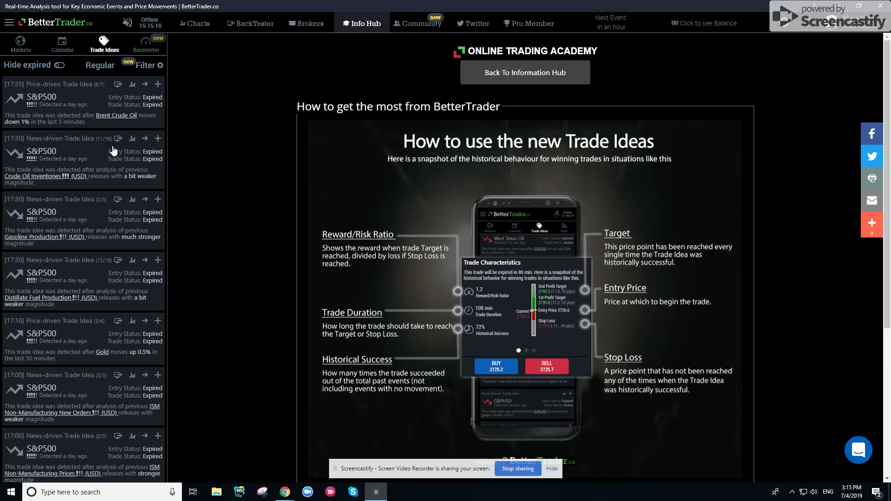
pyautogui.click(86, 102)
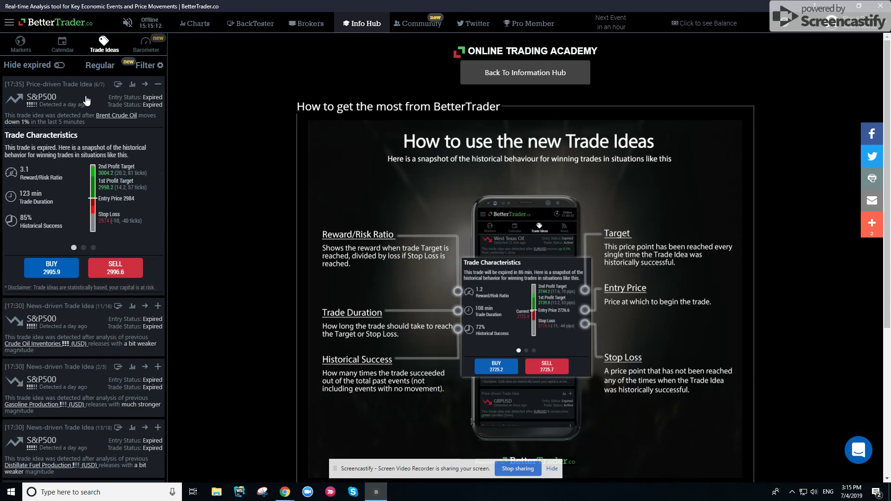
pyautogui.click(83, 248)
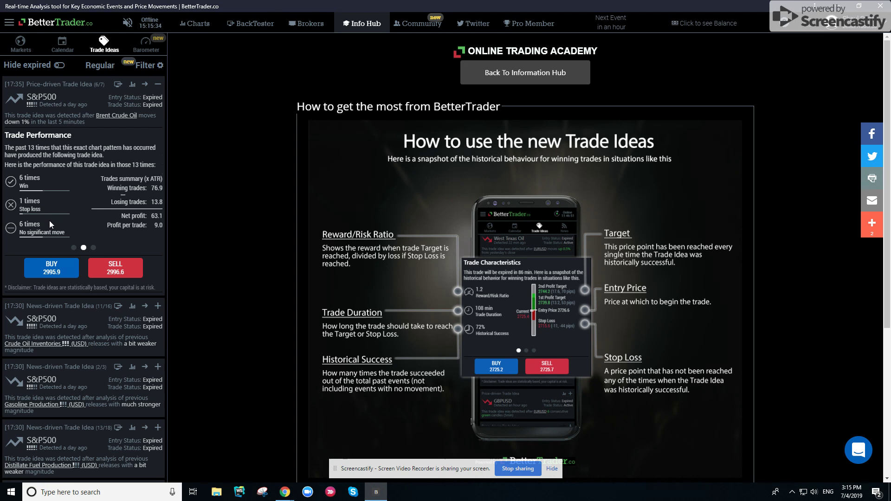
# Switch the idea card to characteristics, then to descriptions of entry, target and stop loss, then back.
pyautogui.click(75, 248)
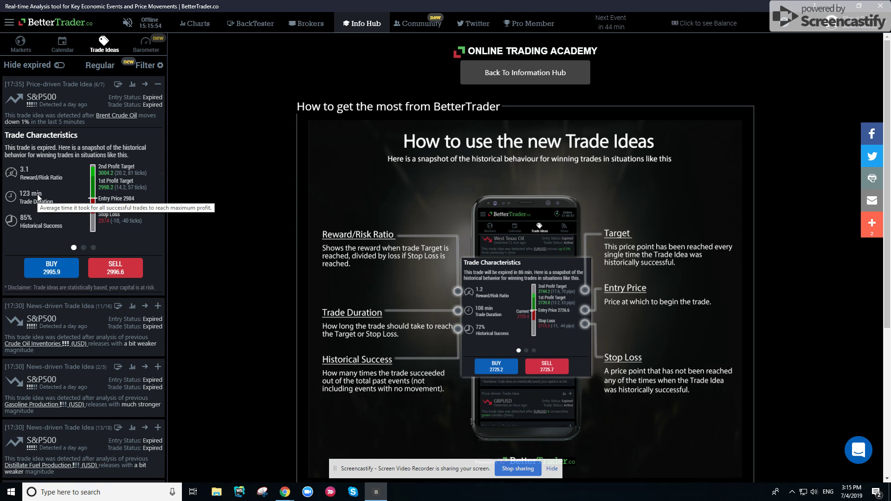
pyautogui.moveTo(33, 221)
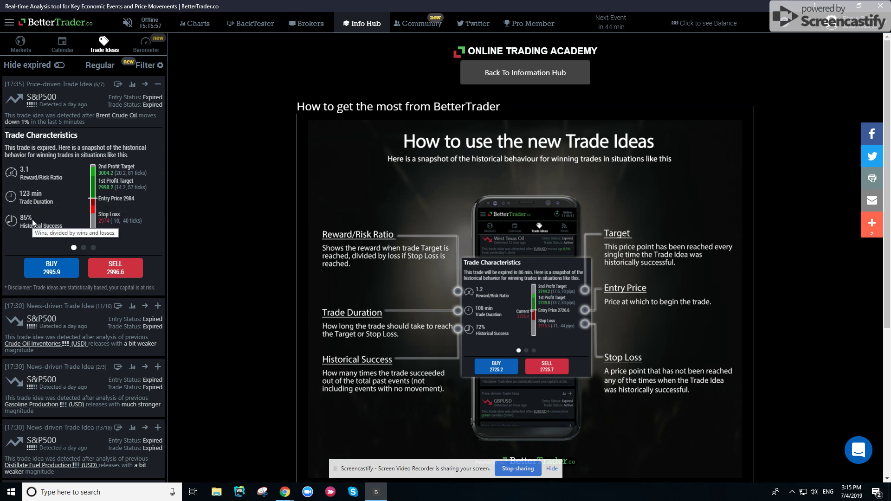
pyautogui.click(93, 248)
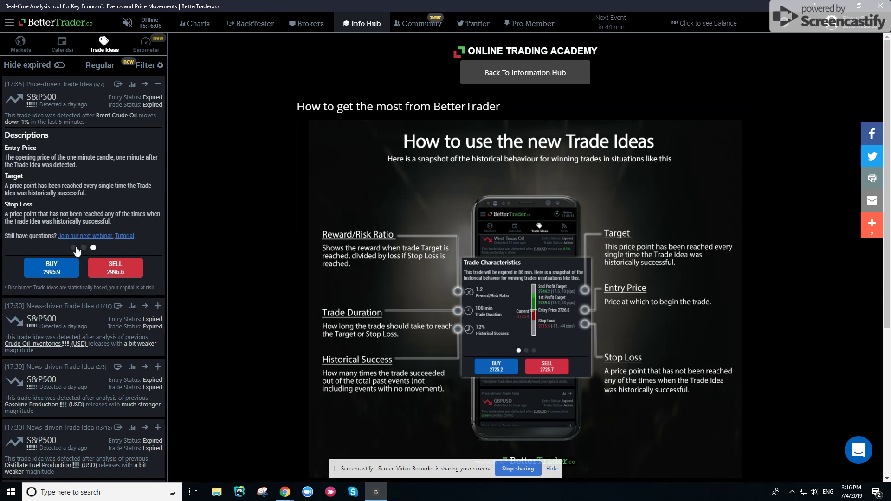
pyautogui.click(74, 248)
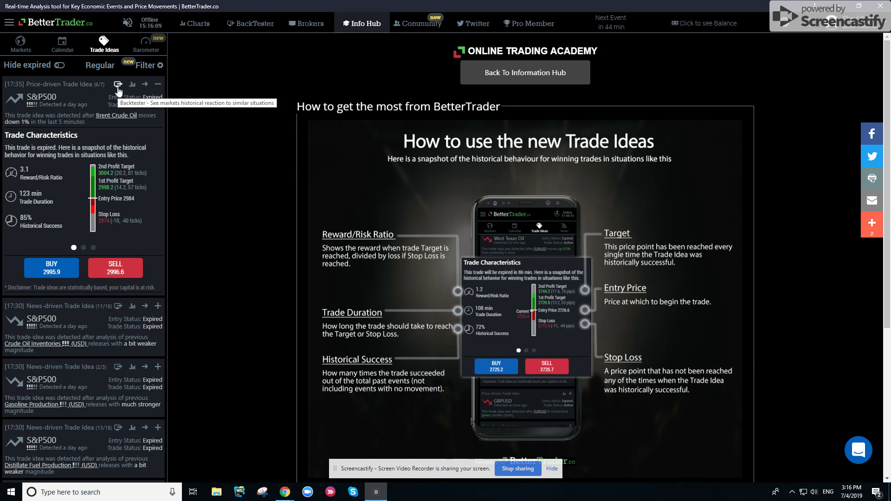
# Launch the BackTester for the expanded S&P500 trade idea.
pyautogui.click(117, 85)
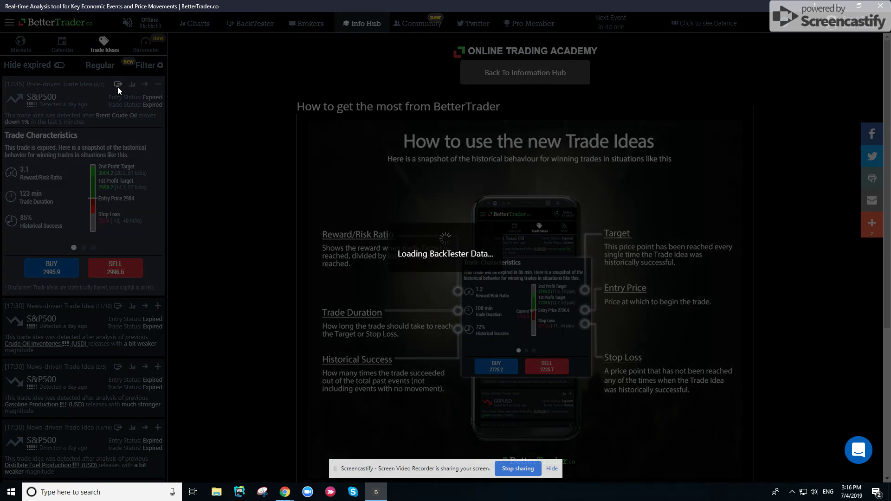